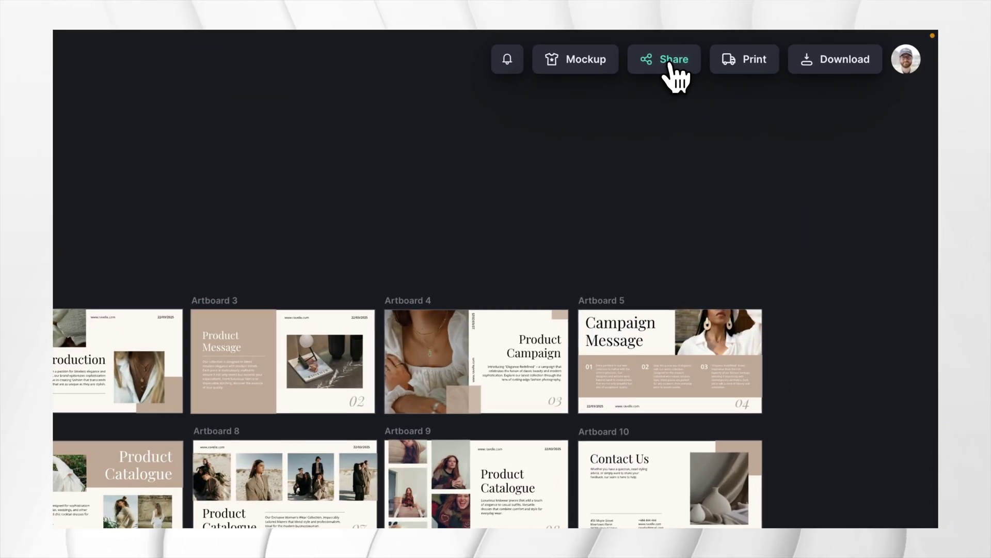
Open the deck as a presentation, reply 'Agreed!' to the colour thread, then view the vase comment
left_click(669, 63)
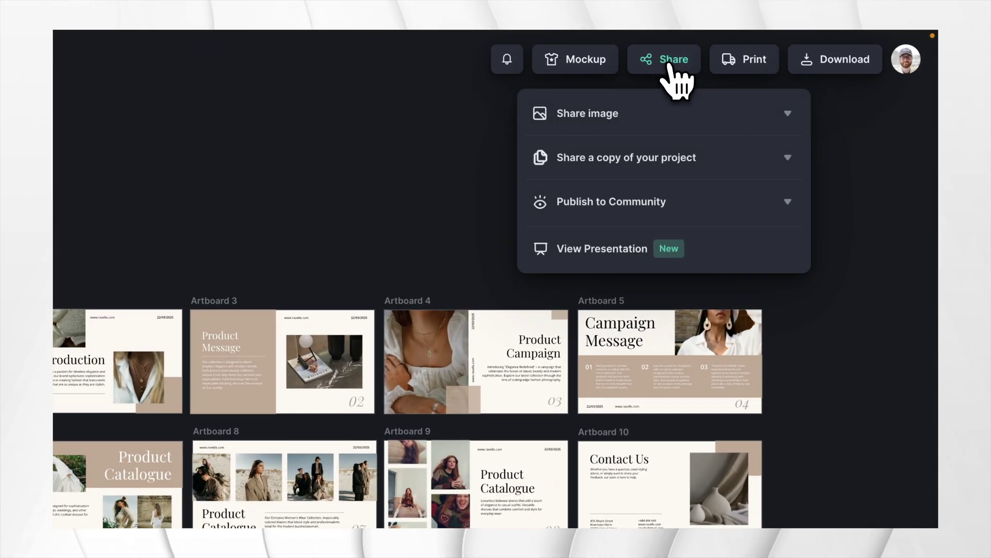
left_click(636, 251)
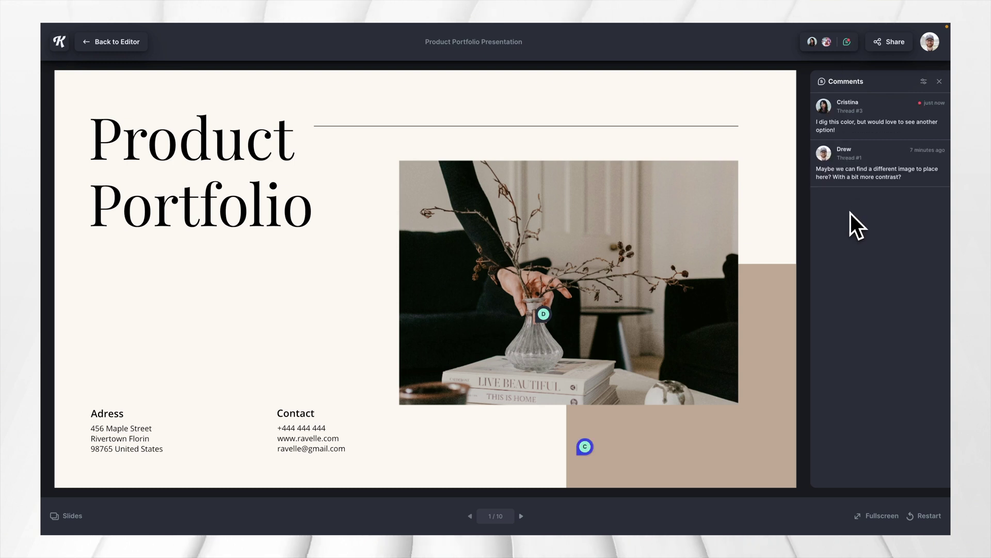
left_click(843, 129)
type("Agreed!")
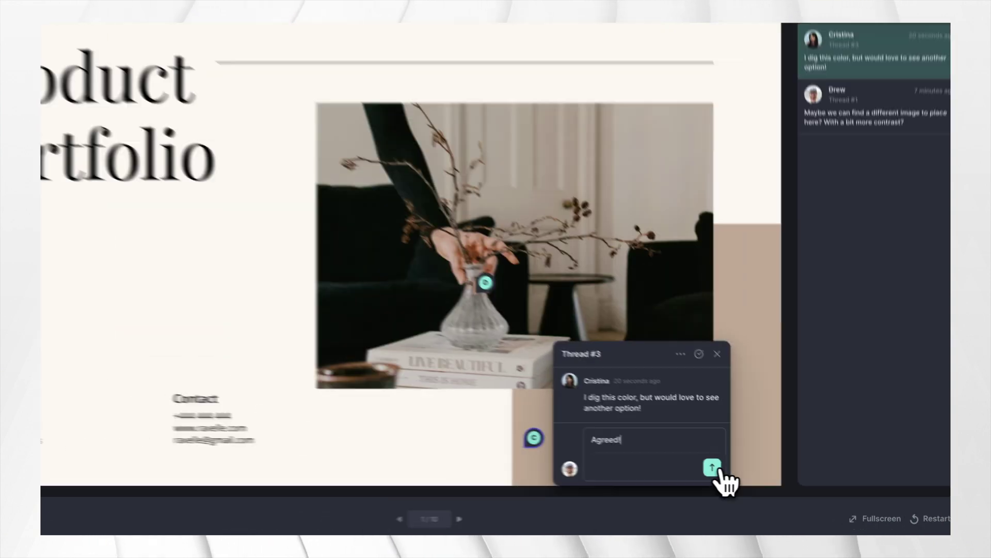
left_click(649, 456)
left_click(656, 301)
mouse_move(344, 248)
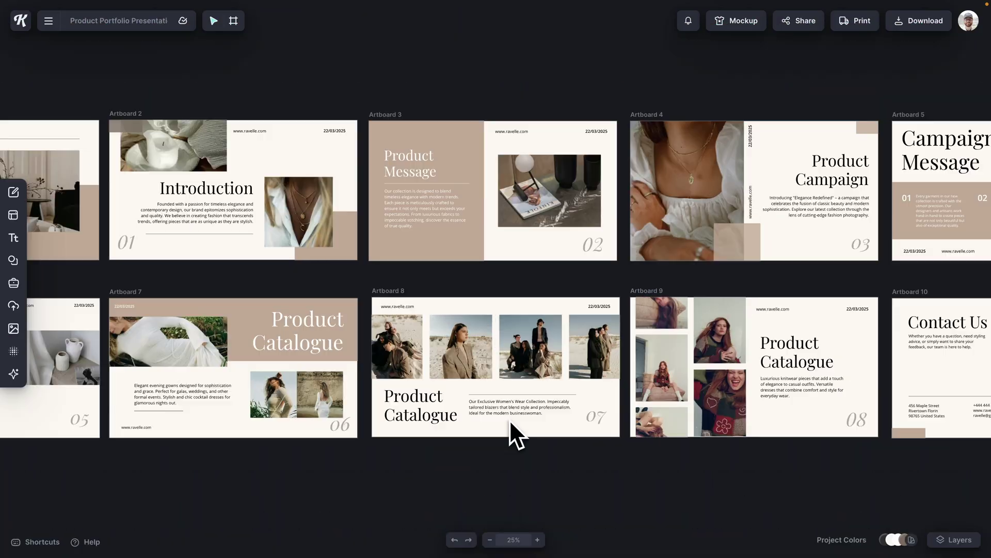
Zoom out to see all ten artboards and launch View Presentation from the Share menu
scroll(509, 419, "left", 5)
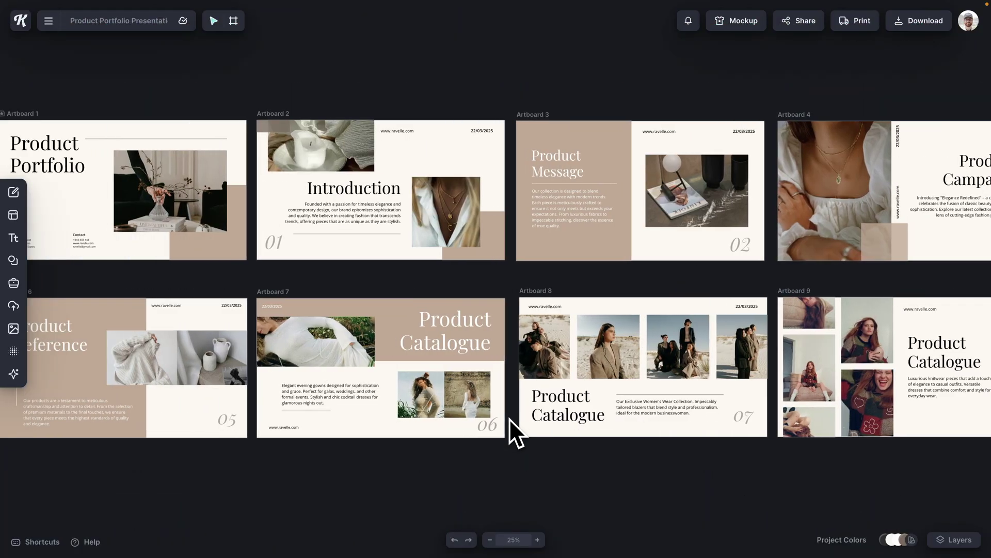
scroll(509, 418, "down", 5)
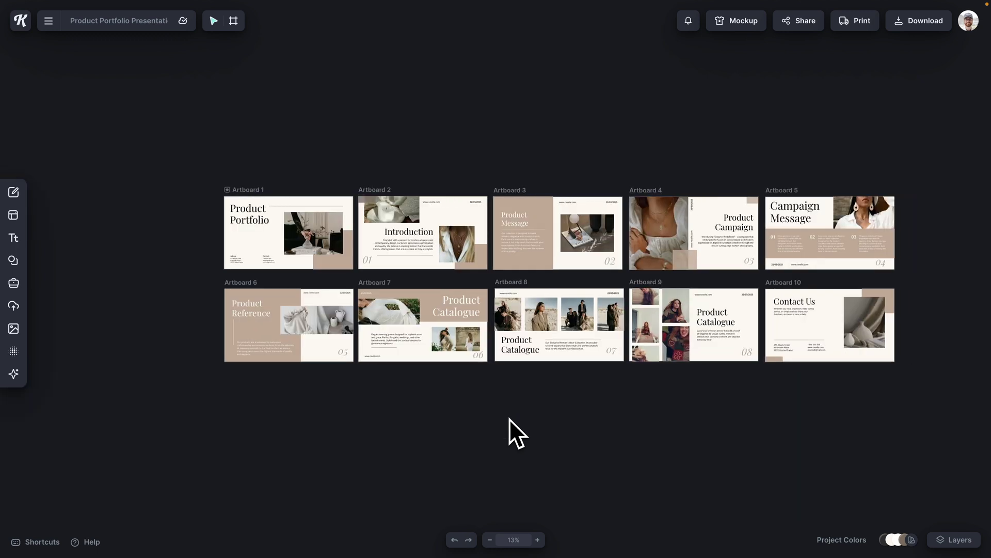
scroll(509, 418, "right", 2)
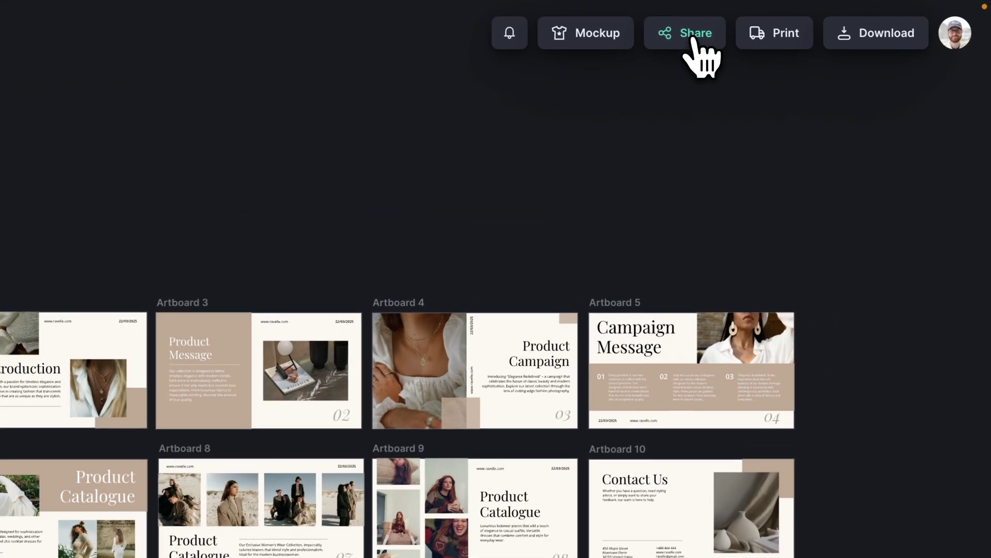
left_click(804, 29)
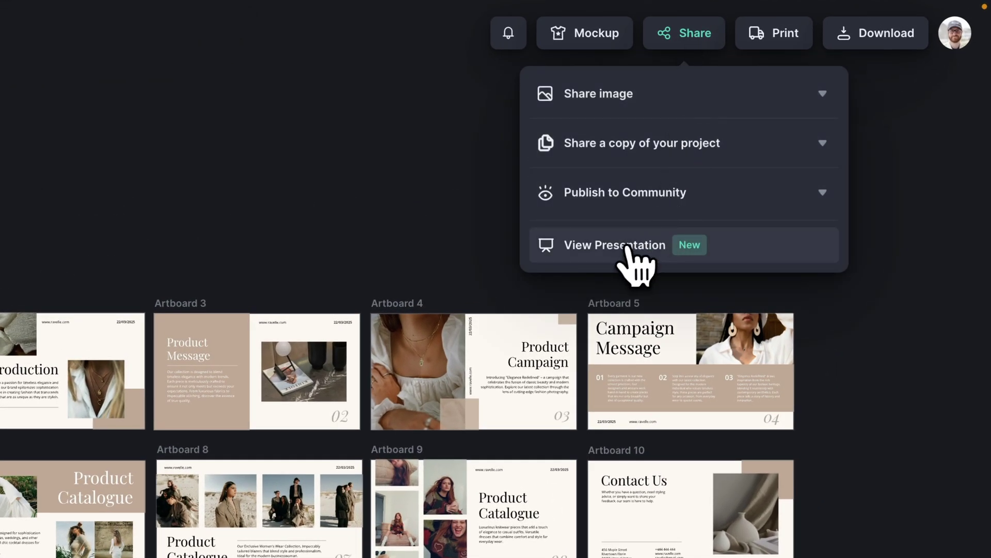
mouse_move(654, 249)
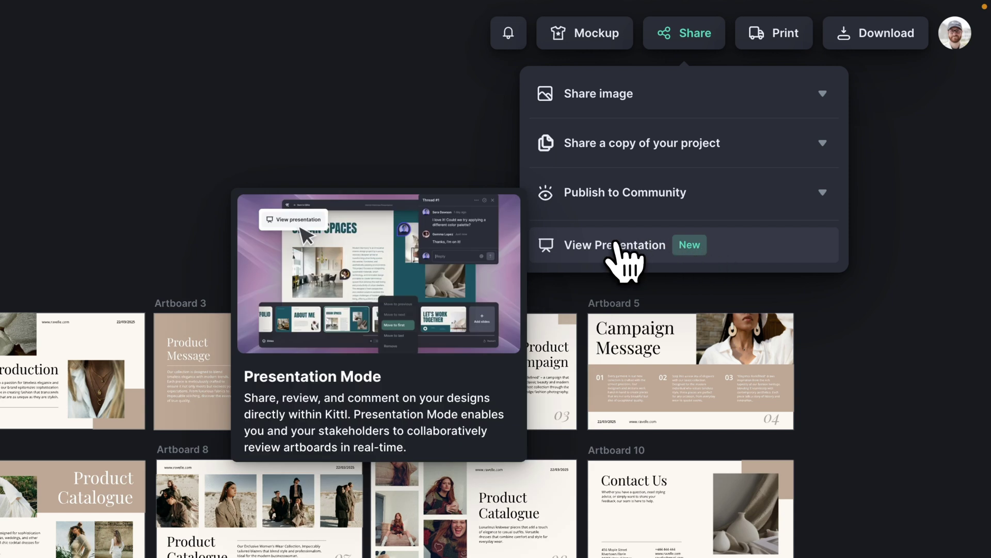
left_click(616, 243)
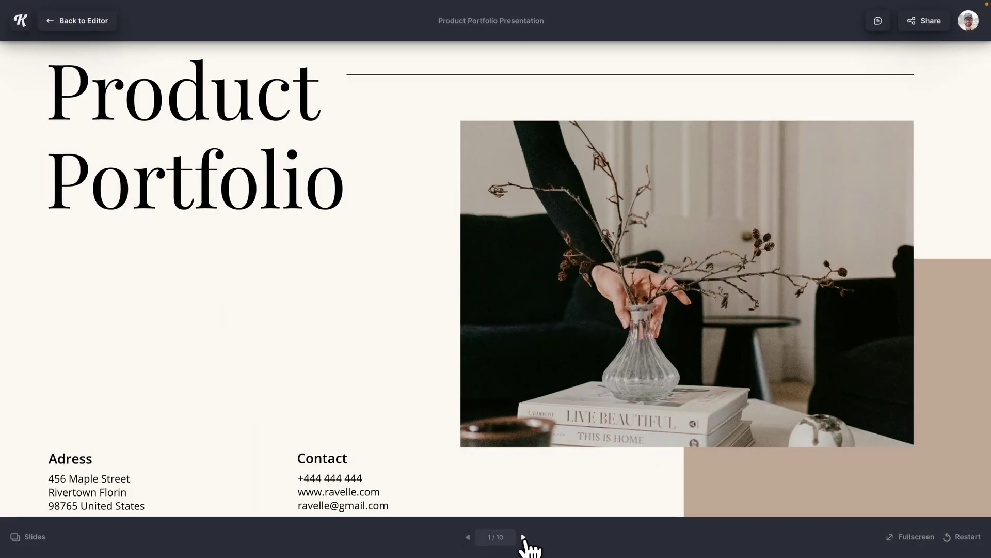
Step forward to the Product Campaign slide and back to the title slide, then show all ten thumbnails
left_click(523, 537)
left_click(523, 537)
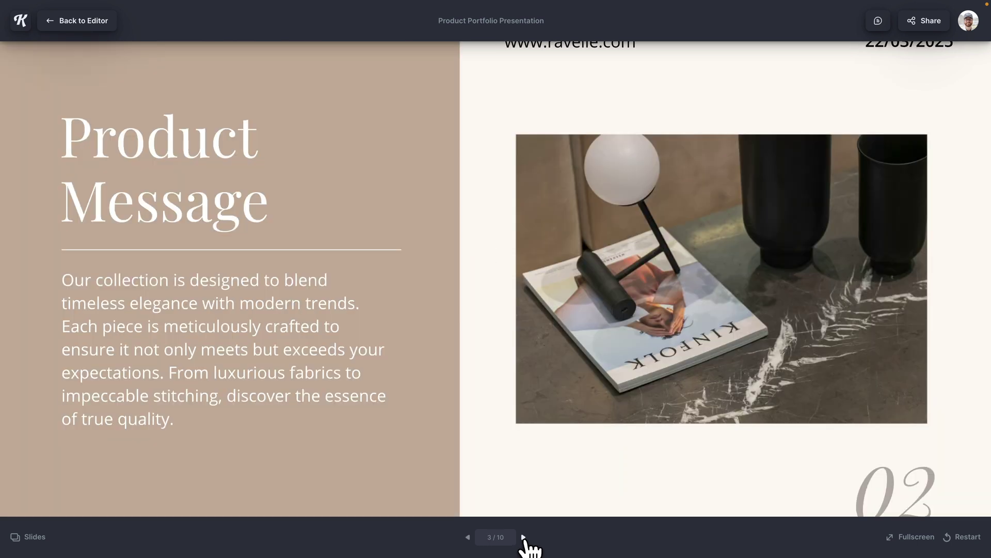
left_click(523, 537)
left_click(468, 537)
left_click(467, 537)
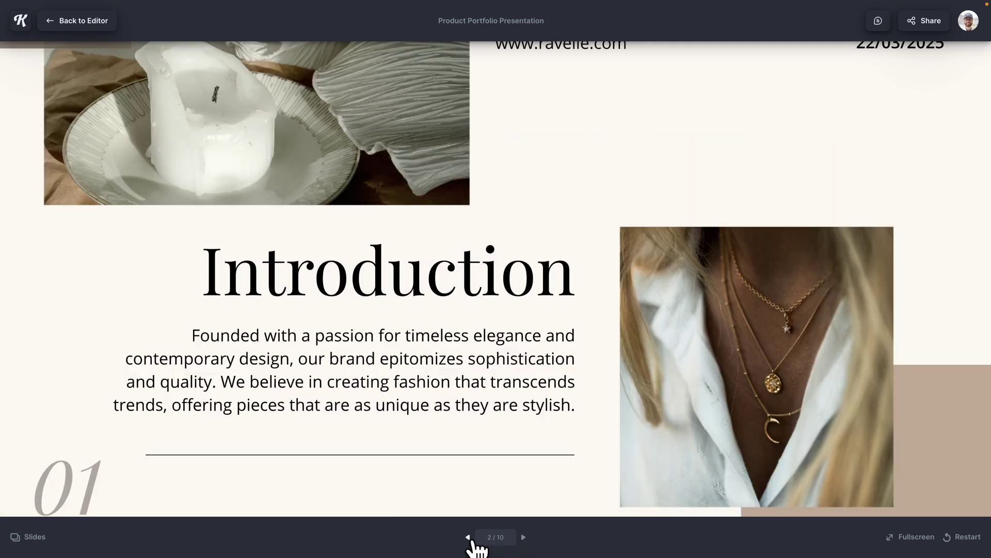
left_click(467, 537)
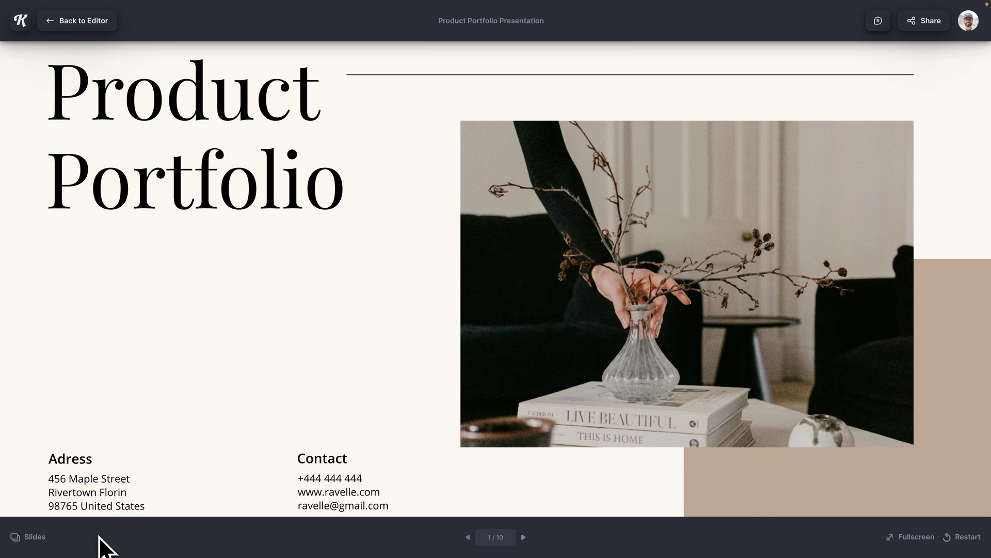
left_click(28, 537)
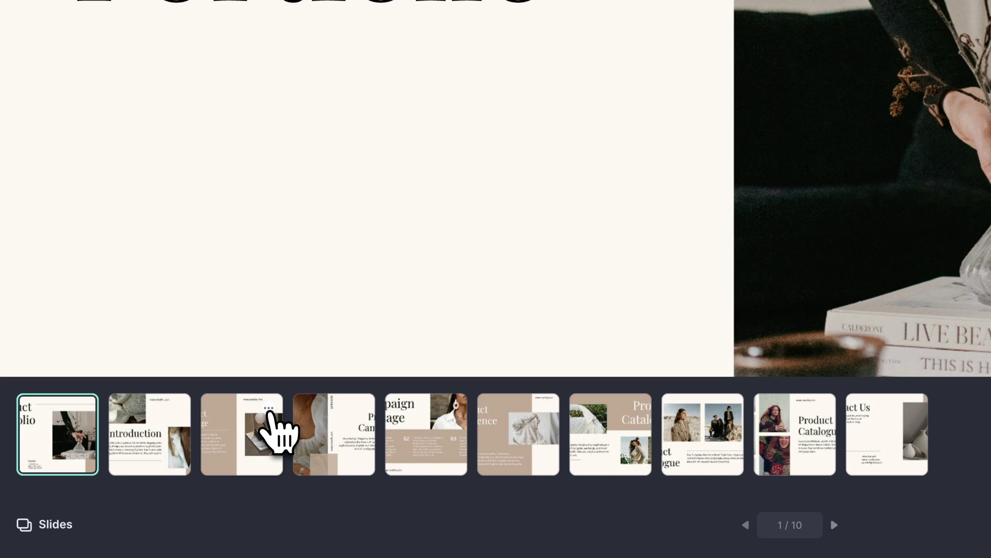
Move the Product Message slide one place later using Move to next, and display it
left_click(269, 410)
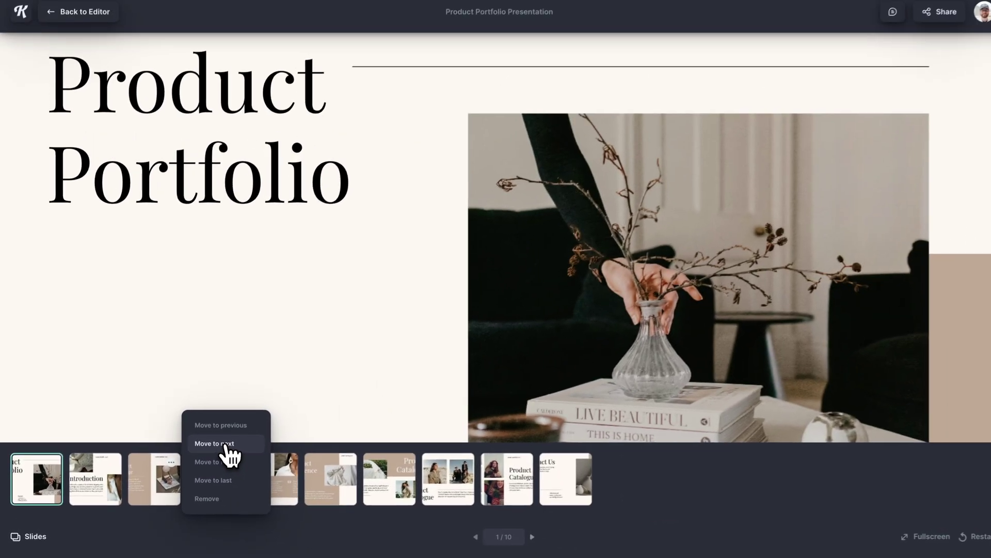
left_click(357, 380)
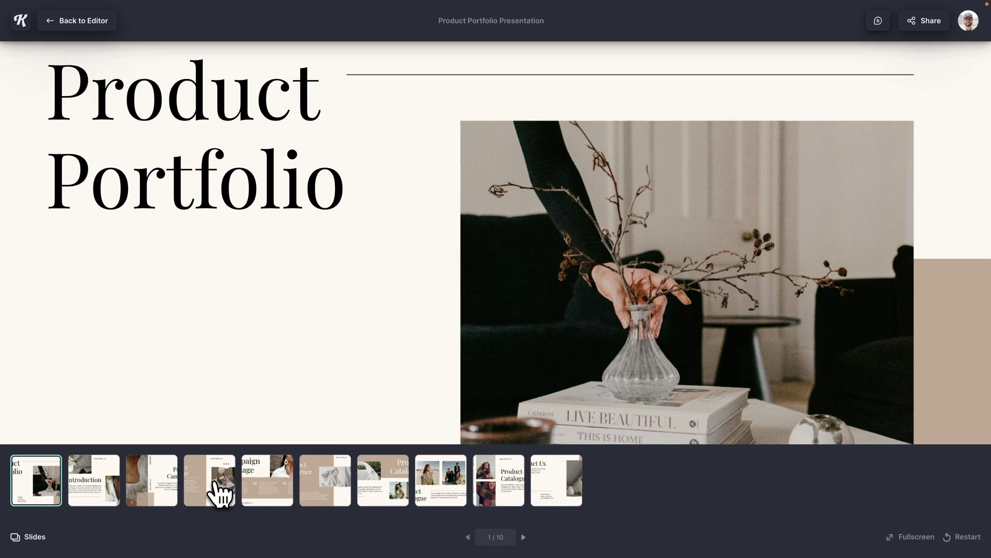
mouse_move(219, 490)
left_mouse_down()
mouse_move(228, 469)
mouse_move(261, 477)
mouse_move(214, 470)
mouse_move(265, 475)
mouse_move(227, 479)
left_mouse_up()
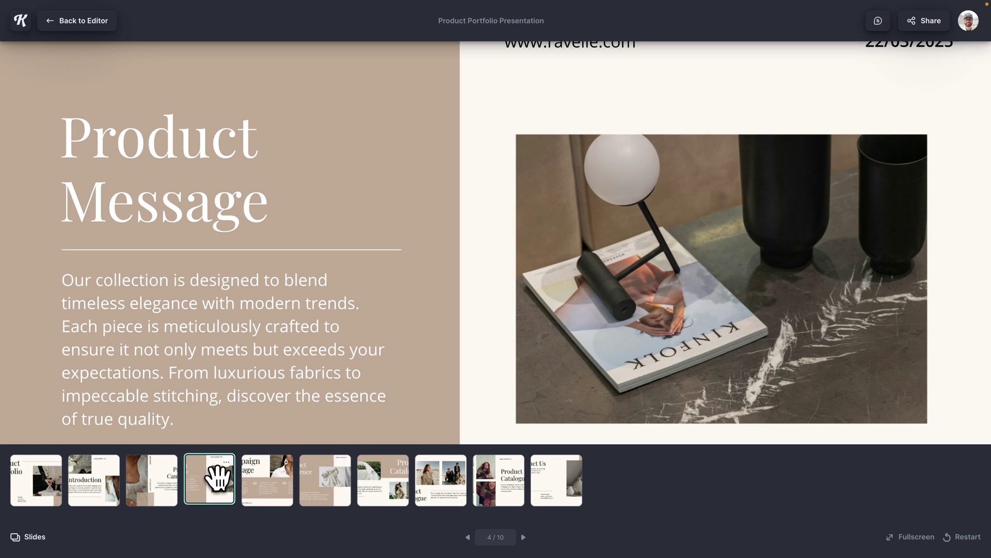
Browse the Campaign Message and Product Reference slides, restart from slide 1, and hide the thumbnails
left_click(265, 488)
left_click(317, 488)
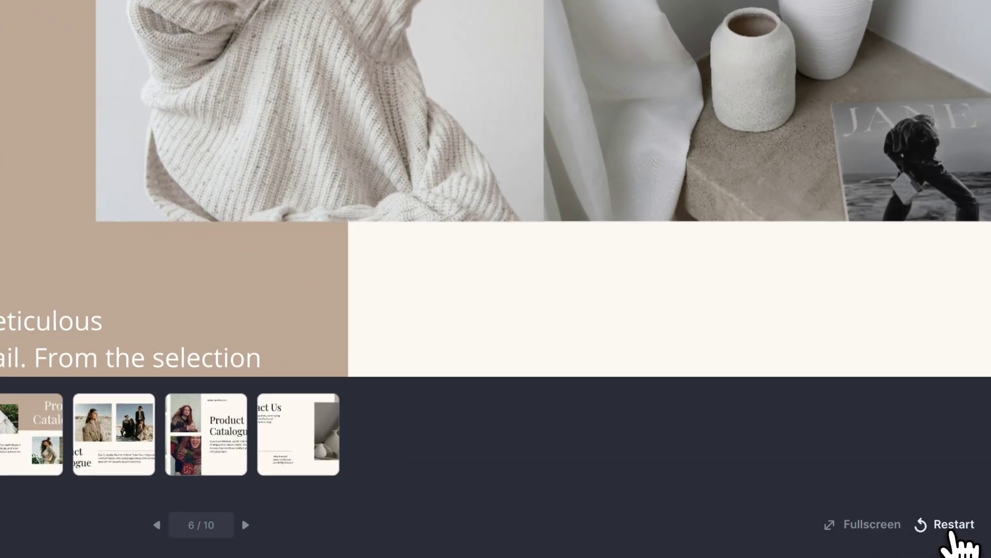
left_click(951, 533)
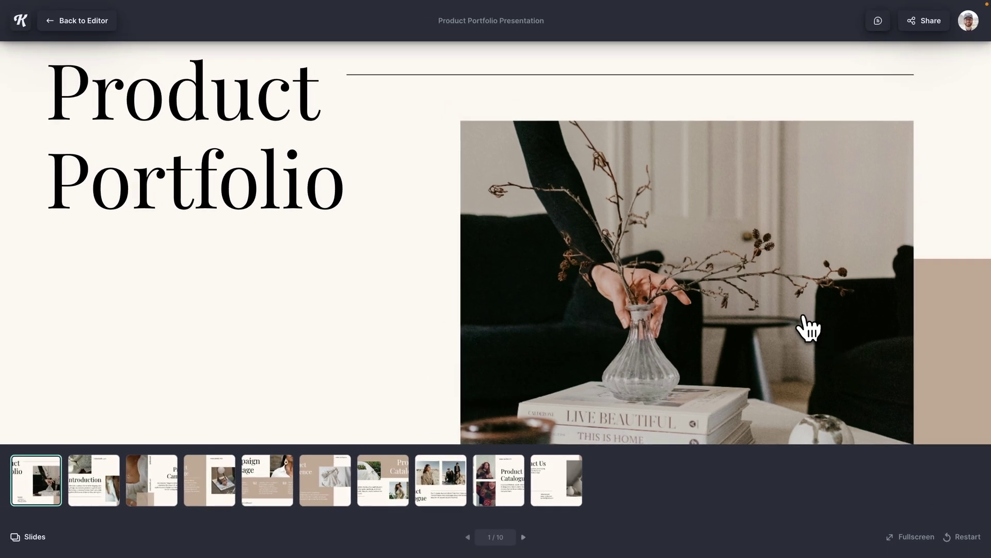
left_click(27, 540)
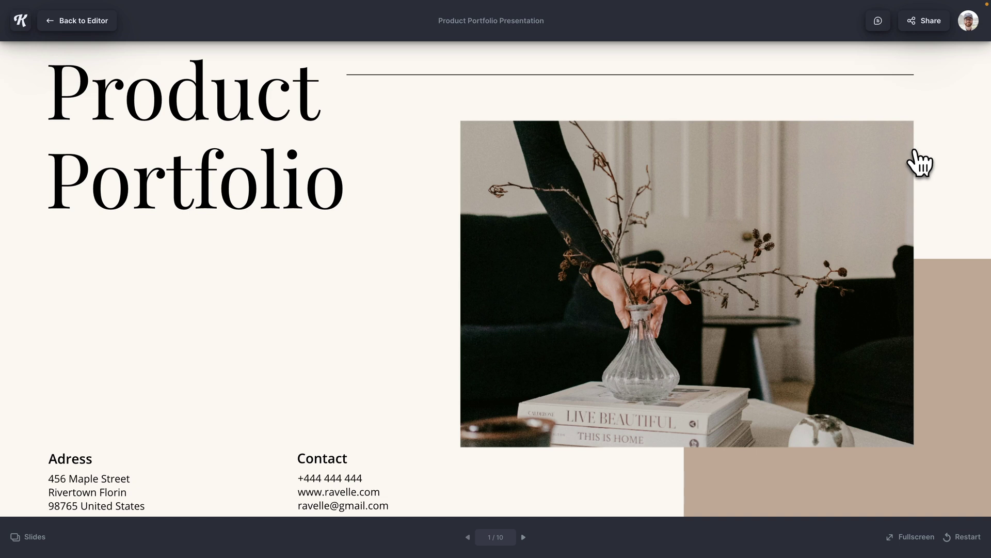
Turn on comments and pin on the vase photo: 'Maybe we can find a different image to place here? With a bit more contrast?'
left_click(878, 22)
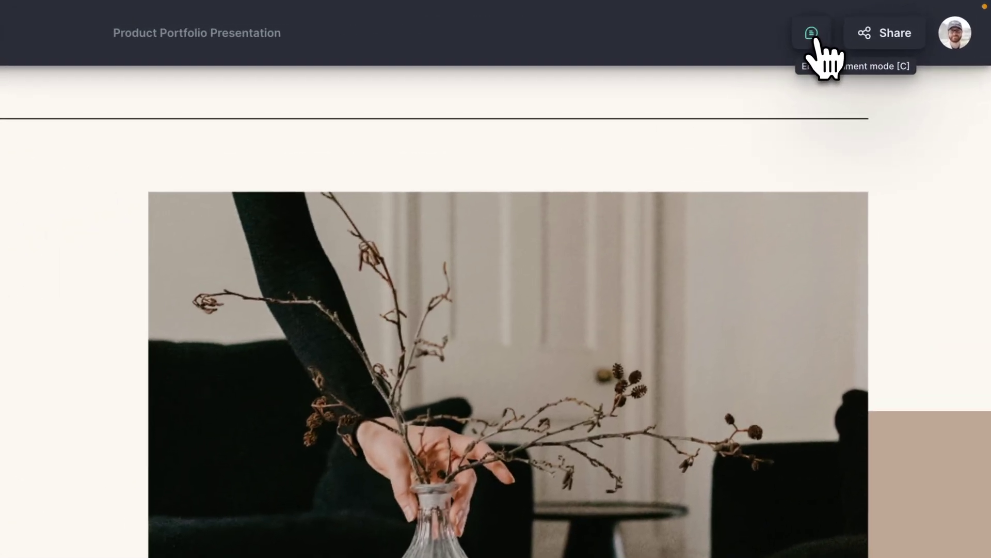
left_click(815, 40)
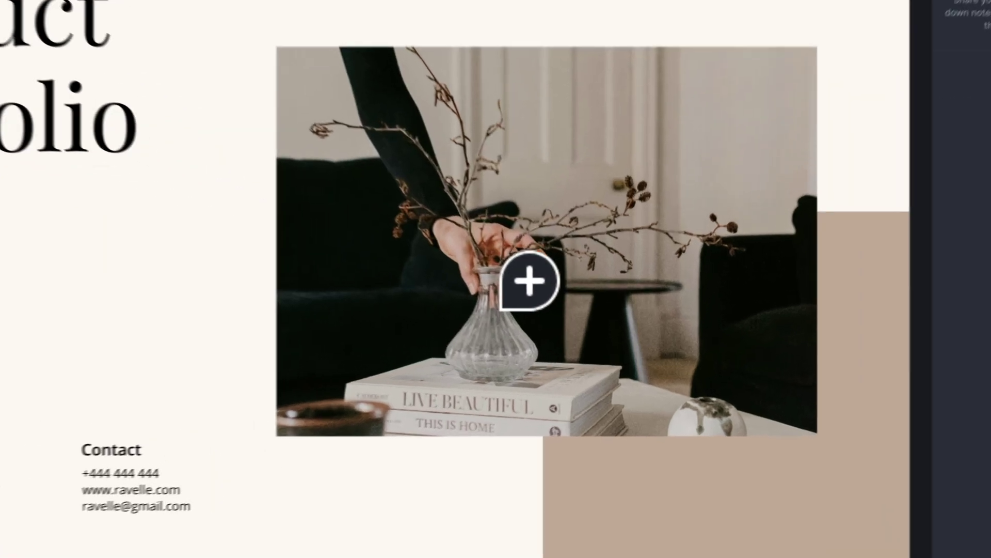
left_click(545, 323)
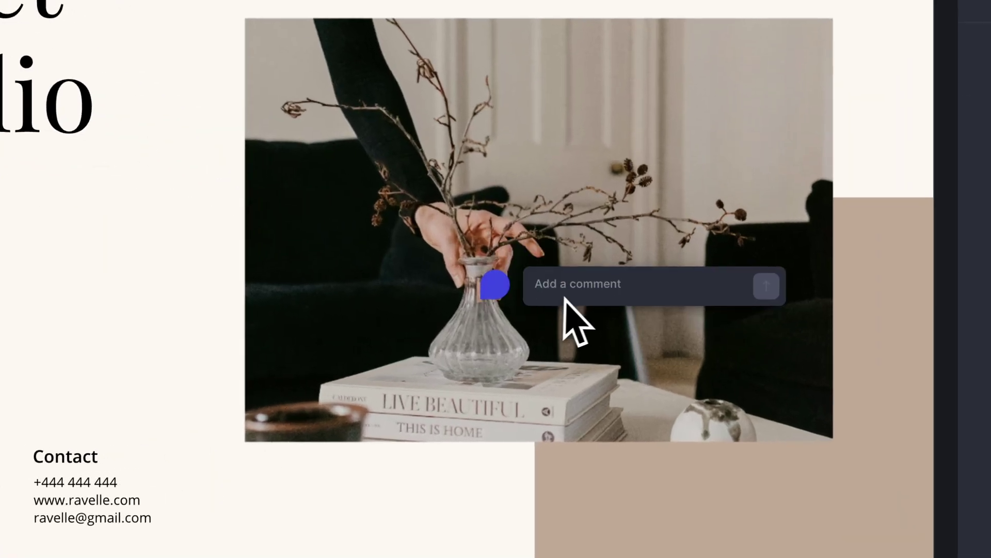
type("Maybe we can find a different image")
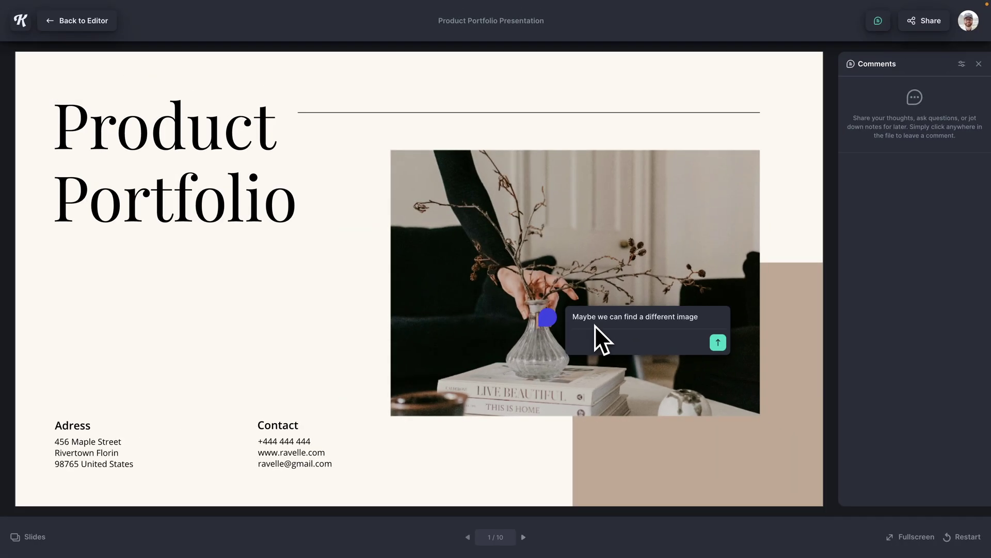
type(" to place here? With a bit more contrast?")
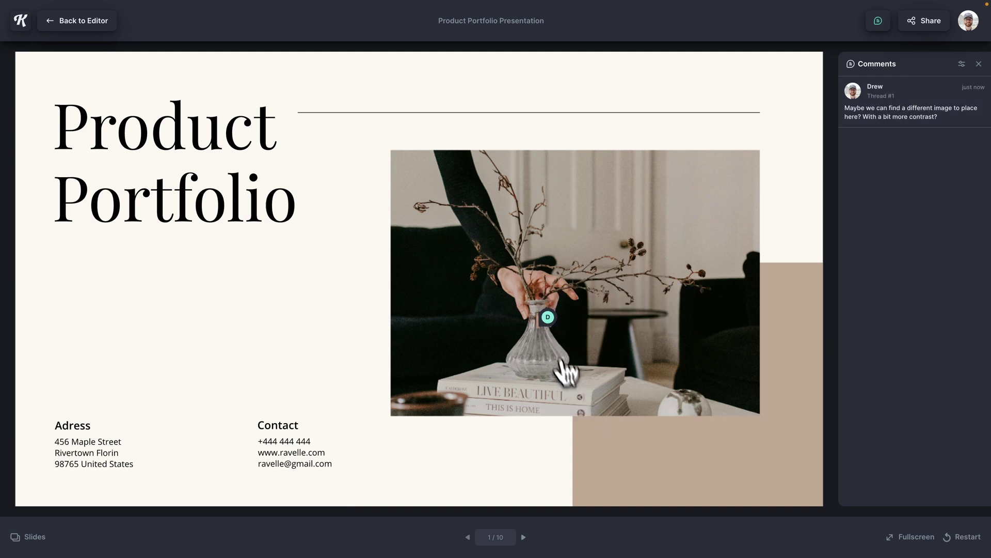
mouse_move(547, 323)
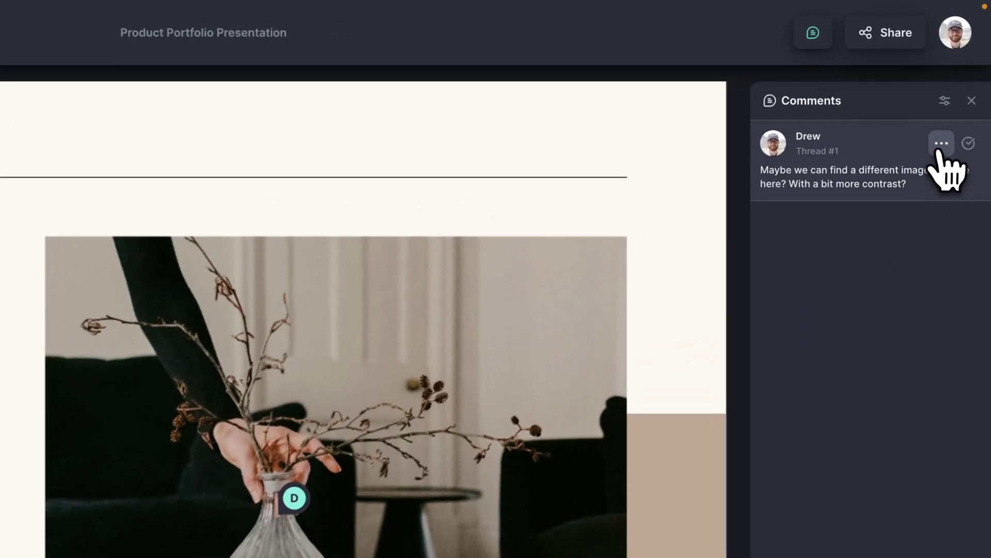
Check Thread #1's options menu and the comment filter, closing both without changes
left_click(959, 91)
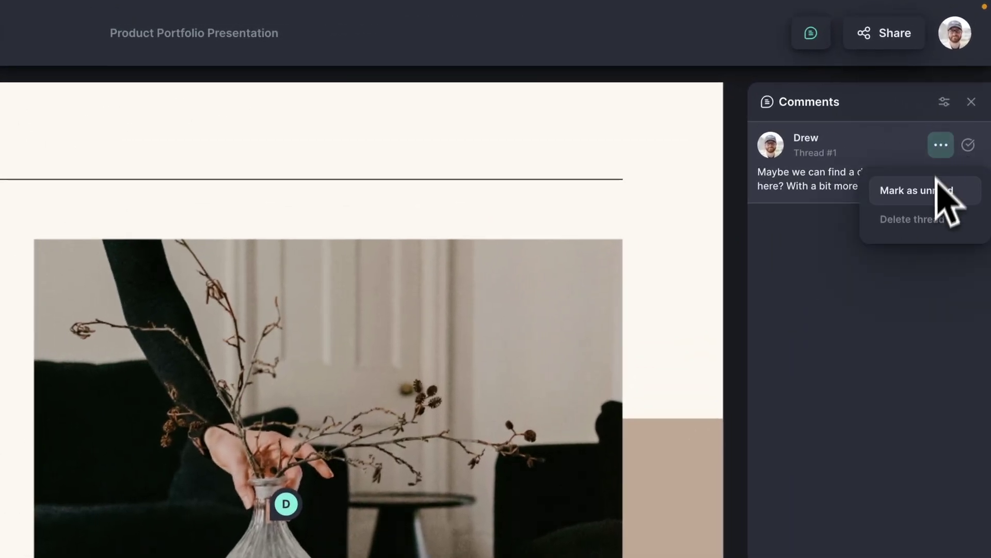
left_click(937, 150)
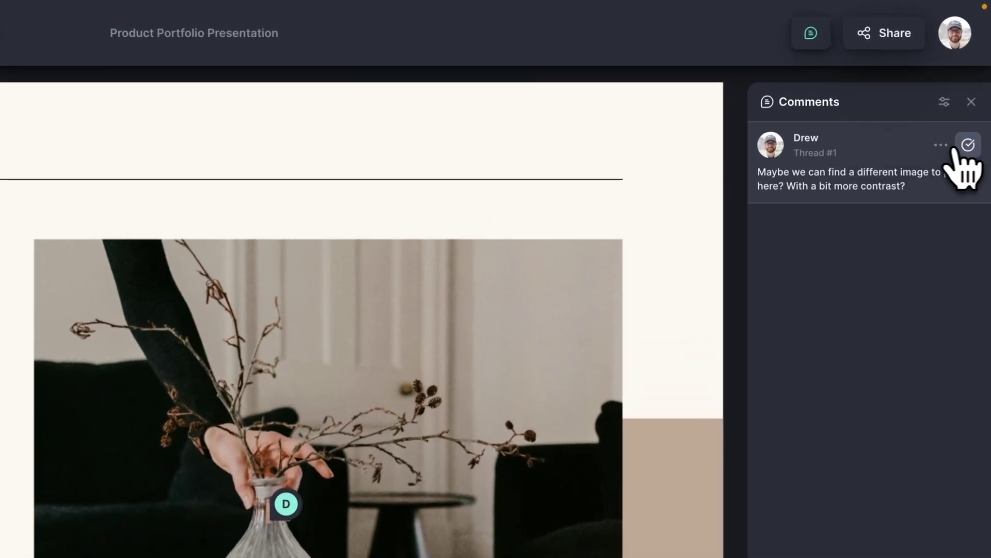
left_click(945, 105)
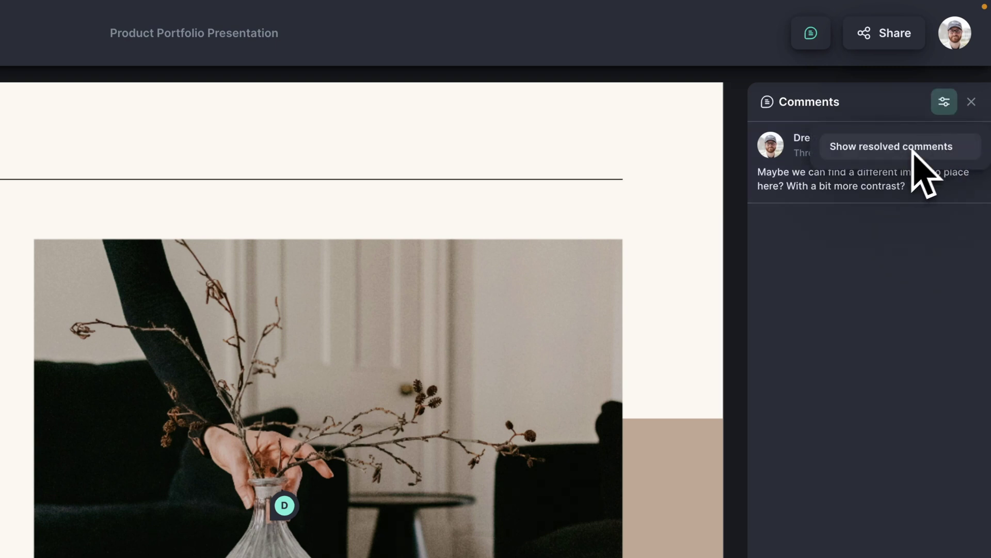
left_click(912, 149)
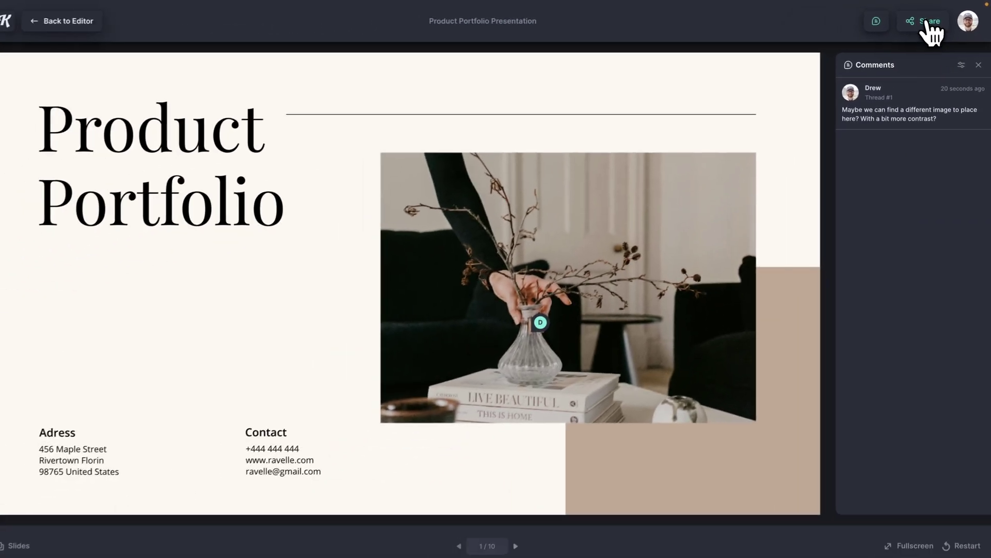
Set the presentation's access to 'Anyone with a link can view' in the Share settings
left_click(930, 22)
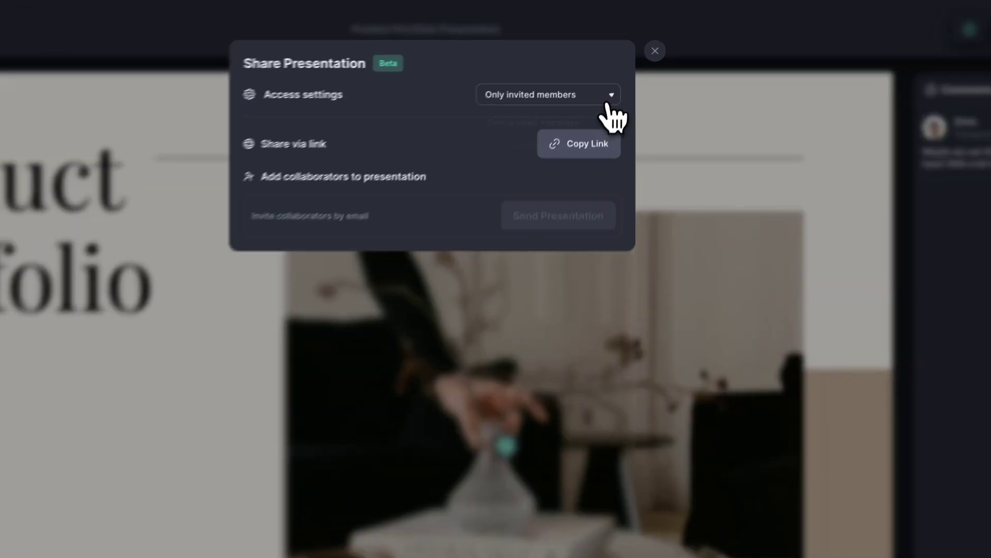
left_click(621, 67)
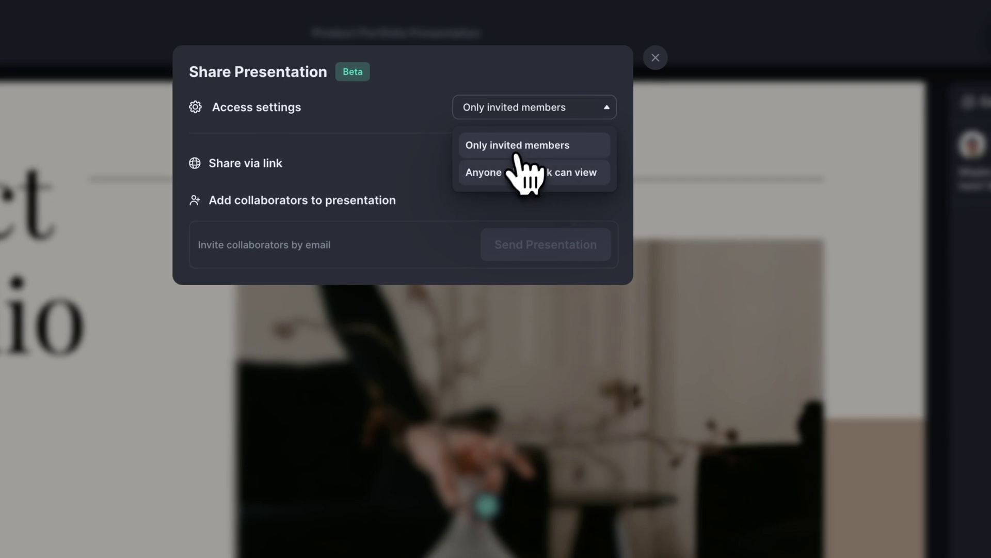
left_click(517, 176)
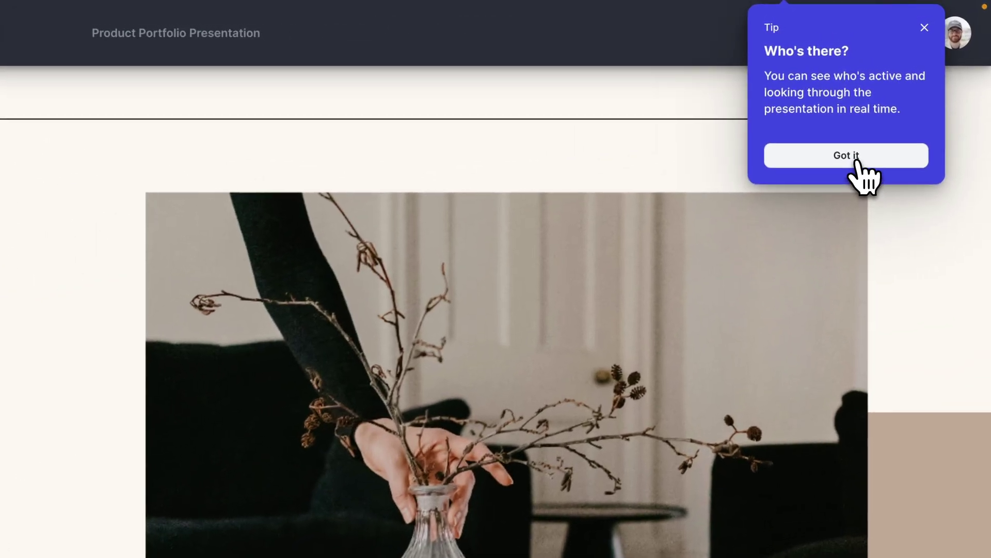
Dismiss the active-viewers tip, show comments, and post 'Agreed!' as a reply on Thread #3
left_click(855, 161)
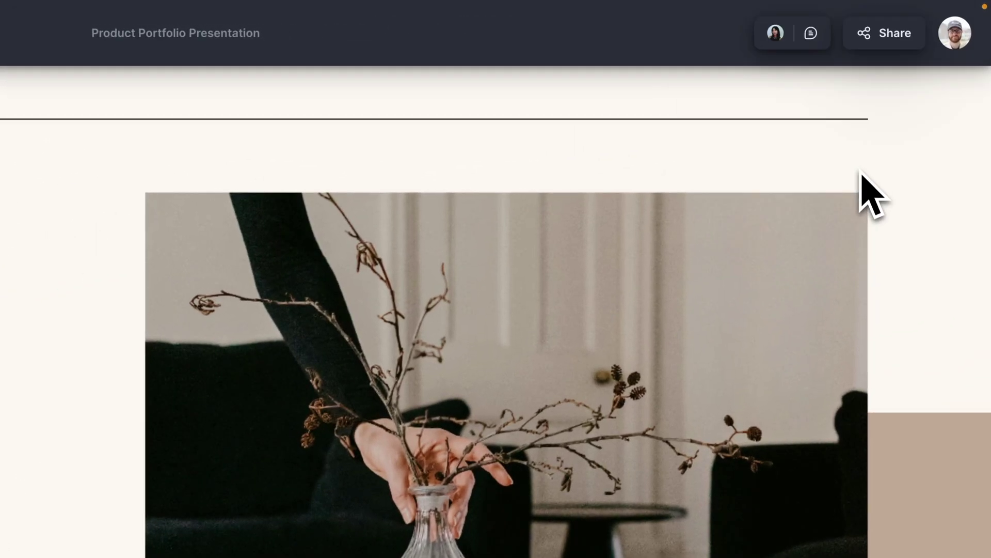
mouse_move(775, 44)
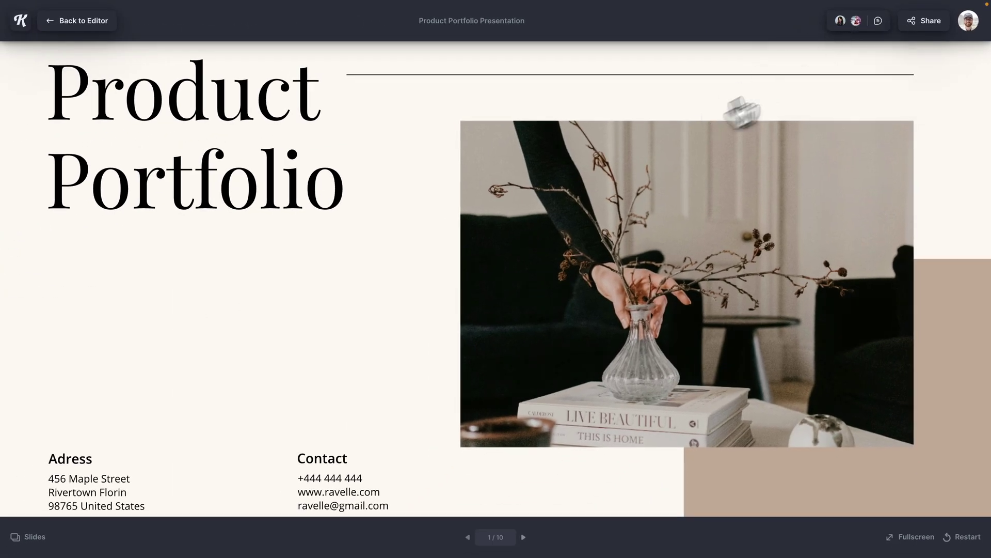
left_click(878, 21)
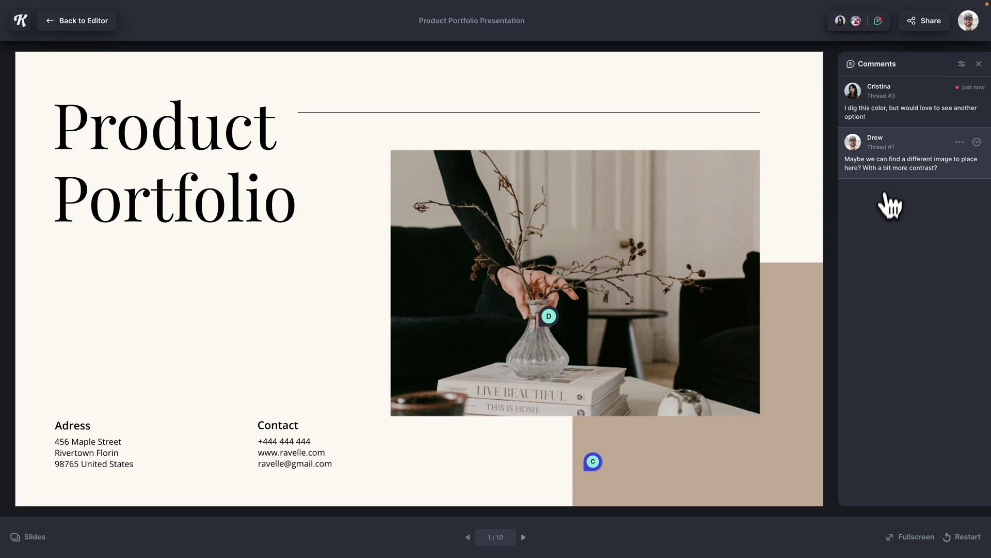
mouse_move(905, 117)
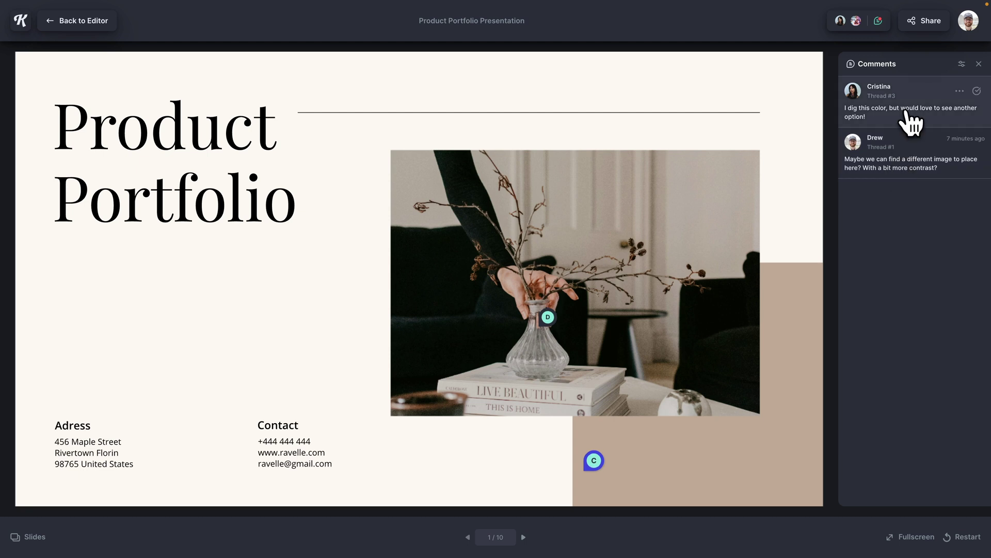
left_click(910, 121)
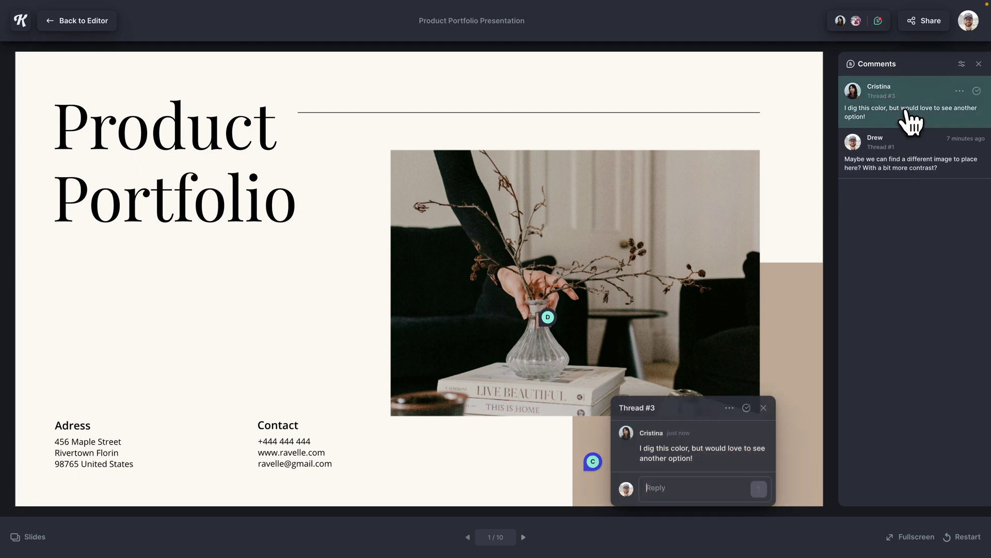
type("Agreed!")
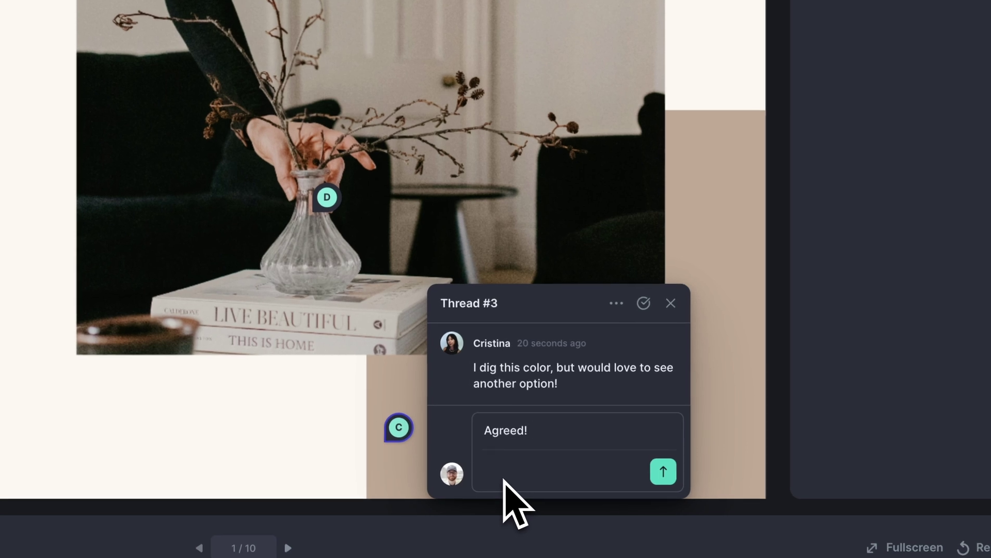
left_click(663, 472)
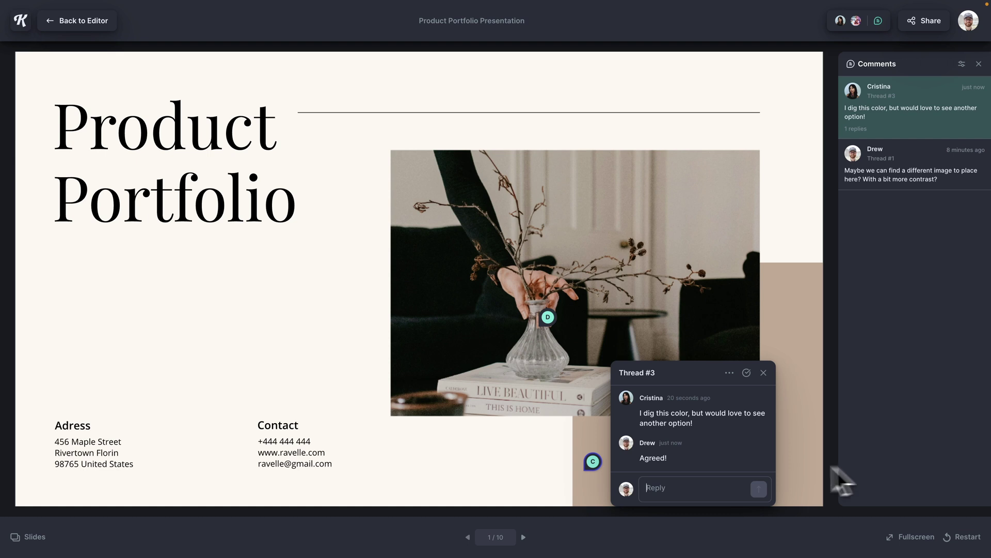
Close Thread #3, reopen it to confirm the reply, then hide the comments panel
left_click(764, 372)
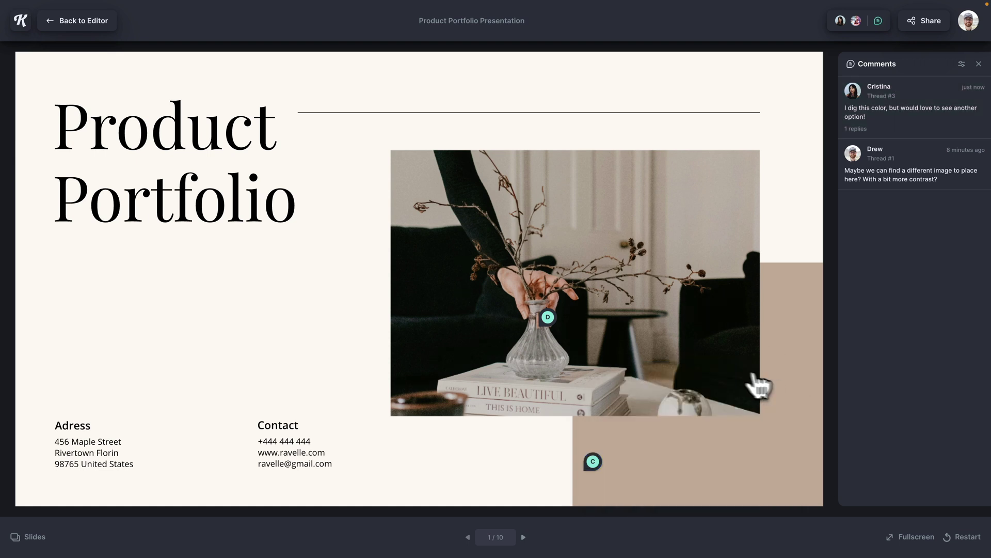
mouse_move(552, 327)
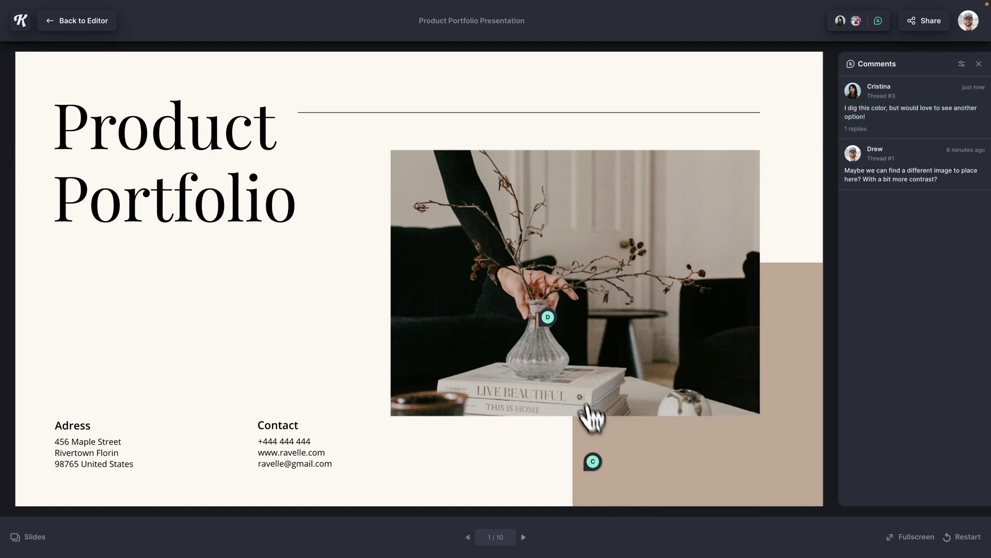
mouse_move(599, 468)
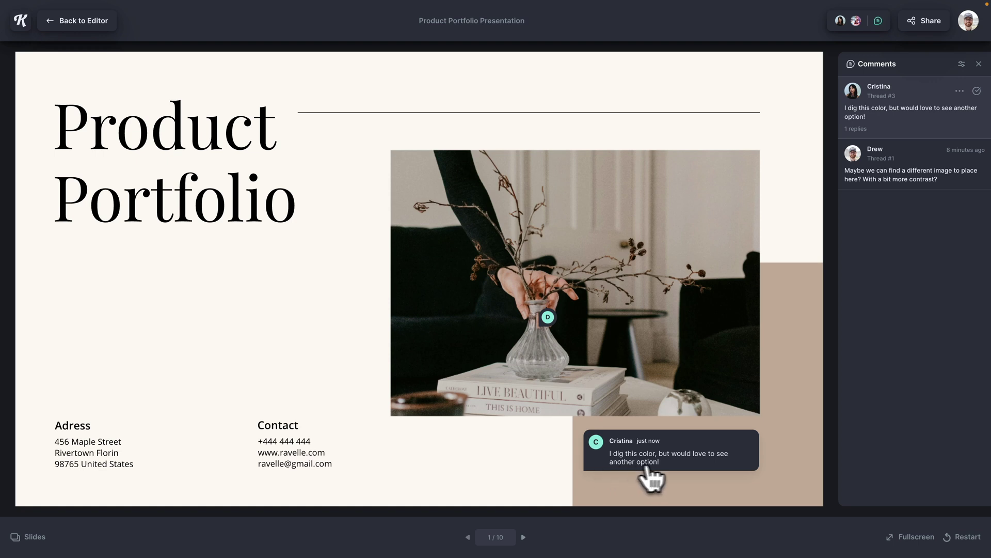
left_click(864, 132)
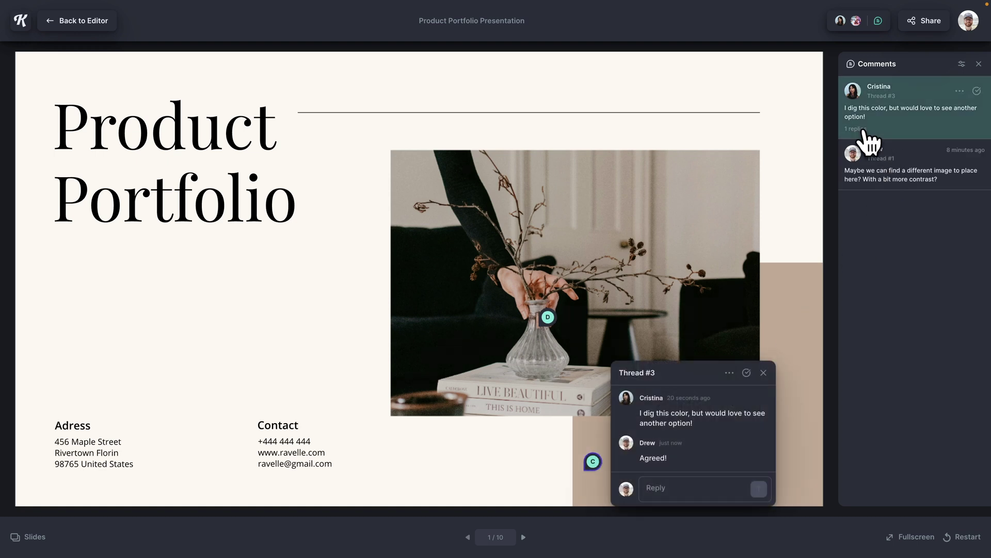
left_click(763, 373)
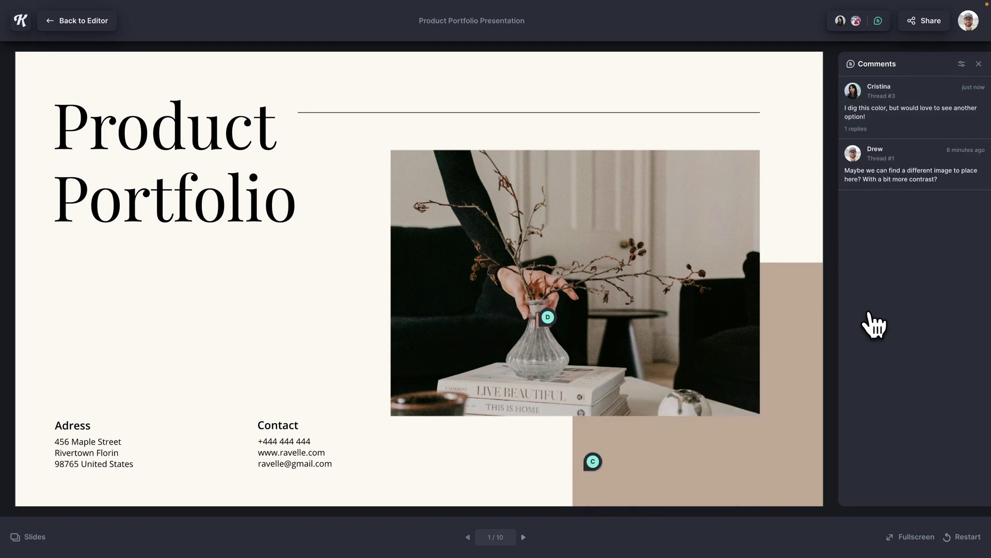
key("Escape")
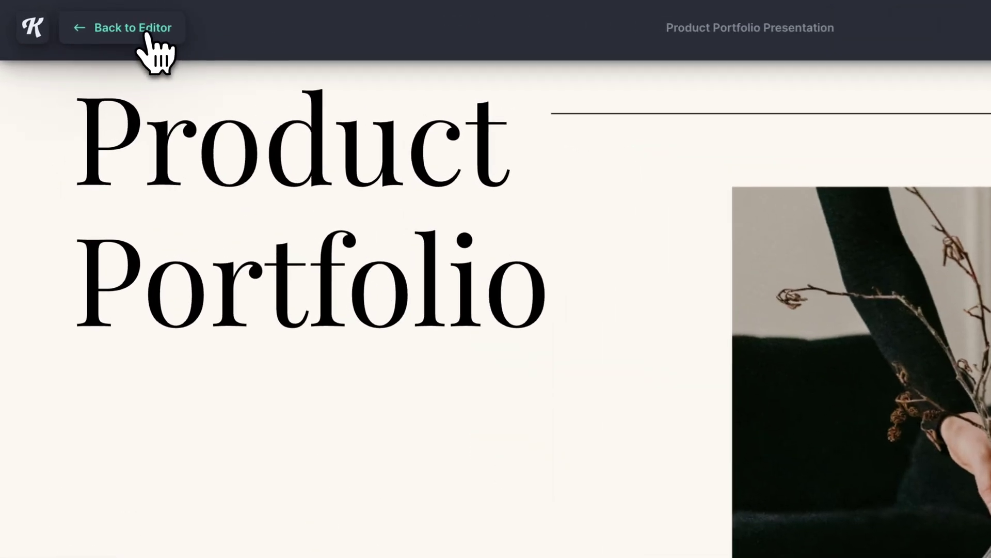